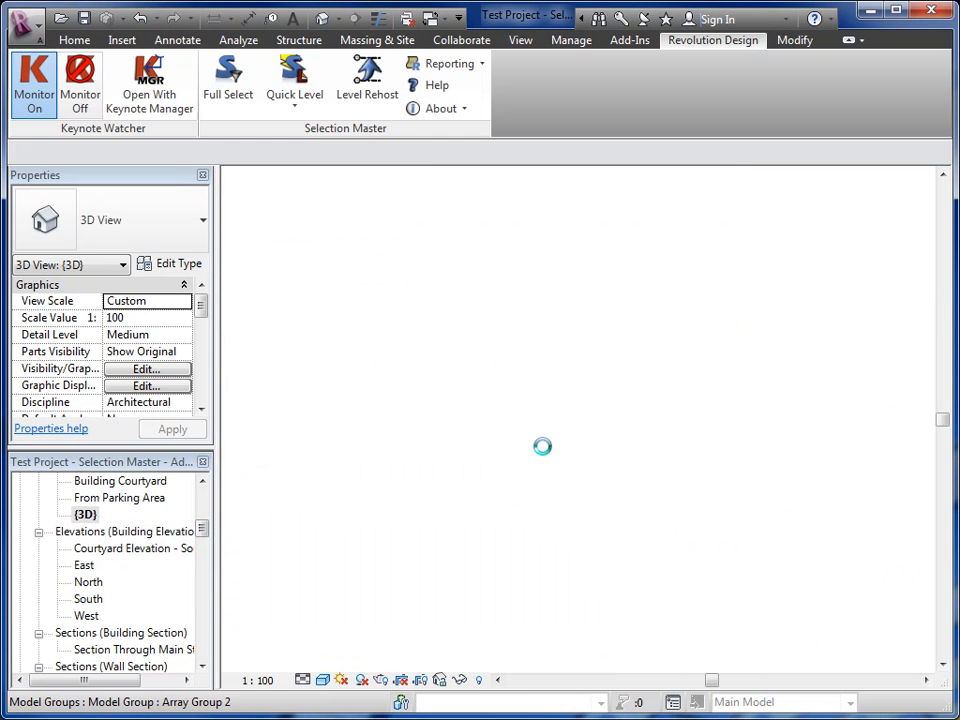
Step: Launch Selection Master's Full Select, reposition its window and start adding a new filter
scroll(560, 452, down, 2)
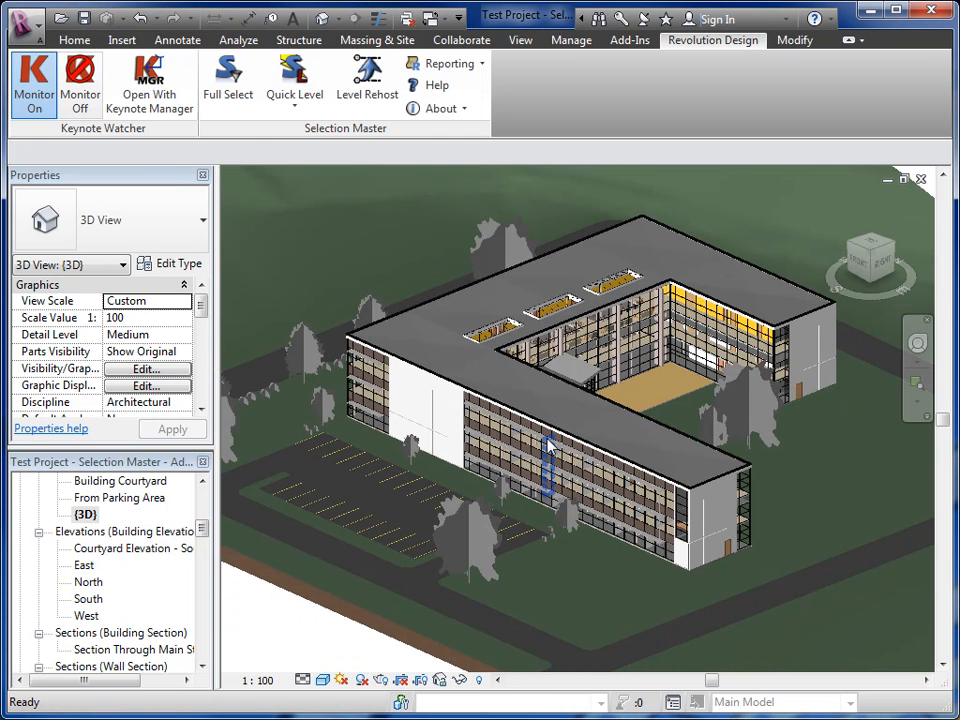
scroll(552, 450, up, 3)
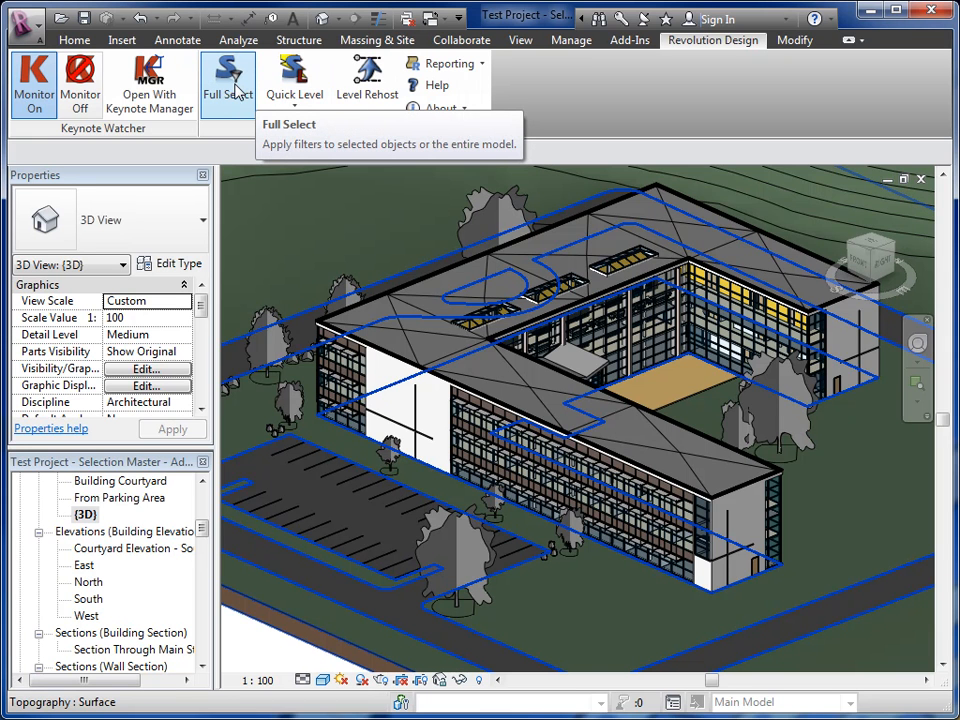
click(236, 88)
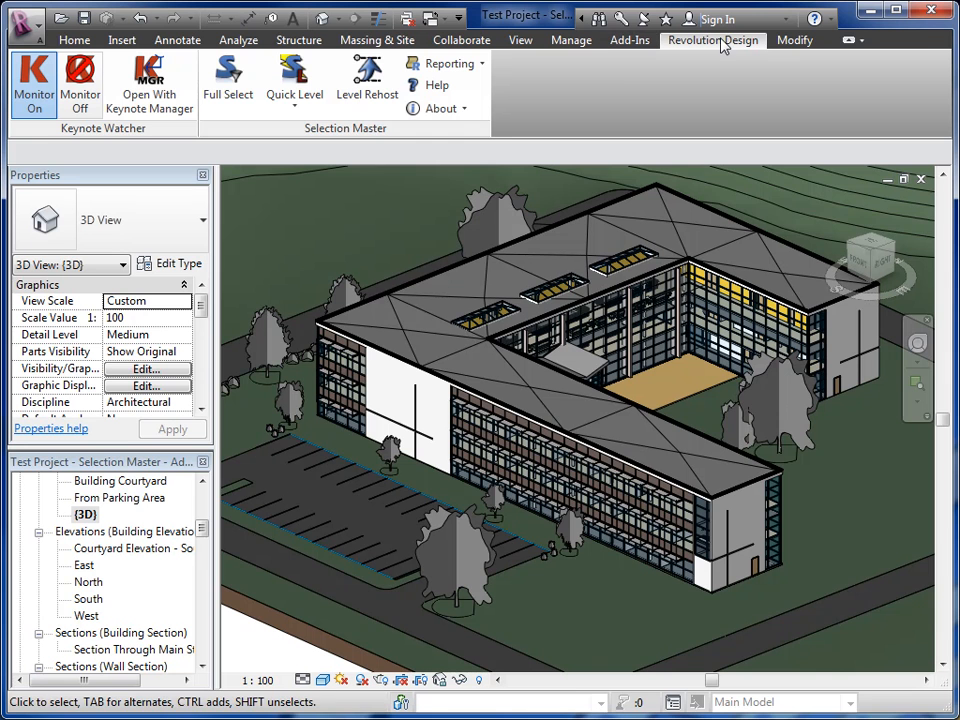
click(230, 88)
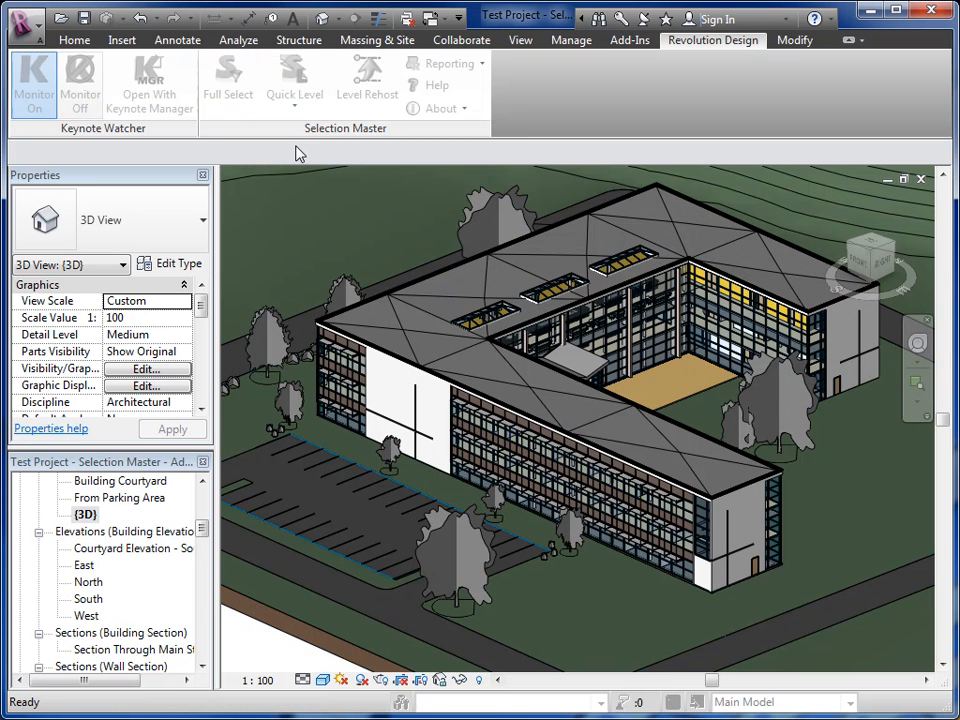
drag(0, 160, 536, 133)
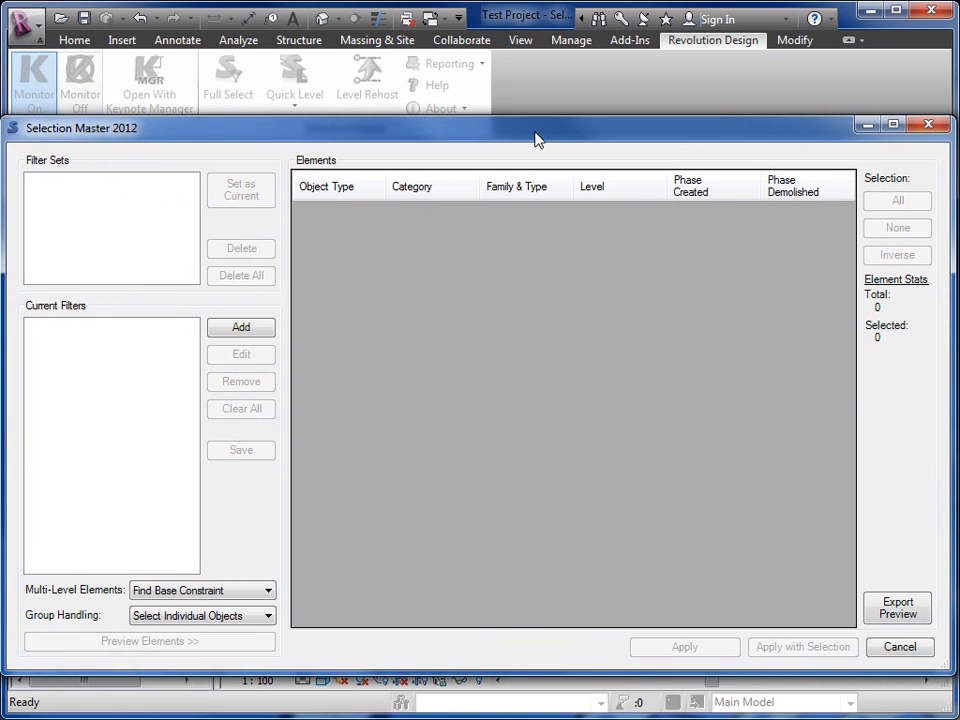
drag(11, 225, 38, 228)
drag(236, 135, 227, 134)
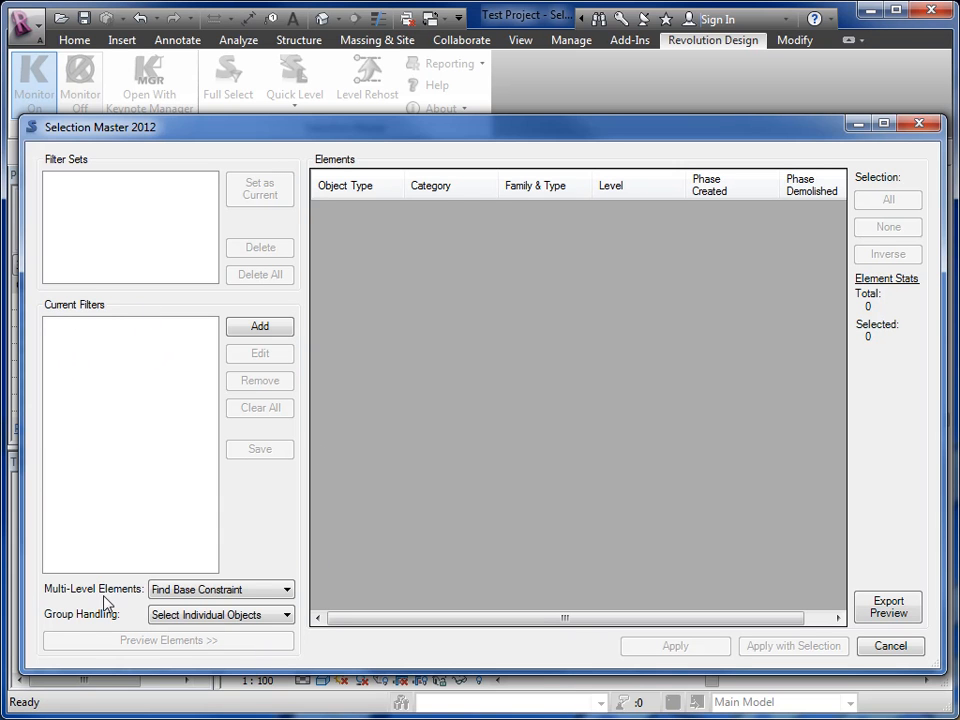
click(260, 330)
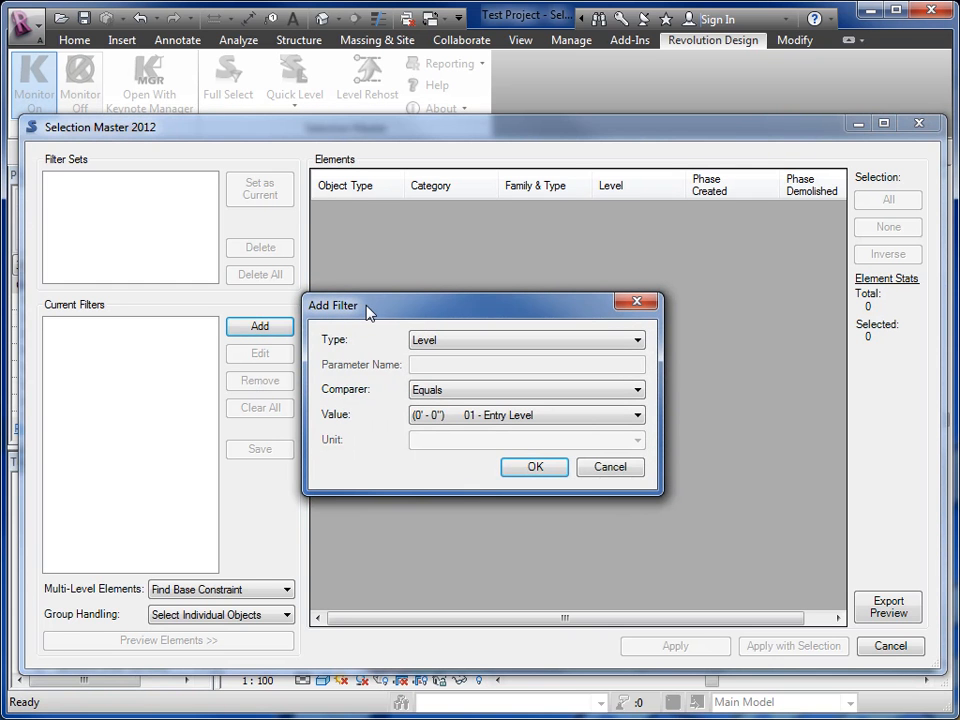
drag(364, 306, 364, 304)
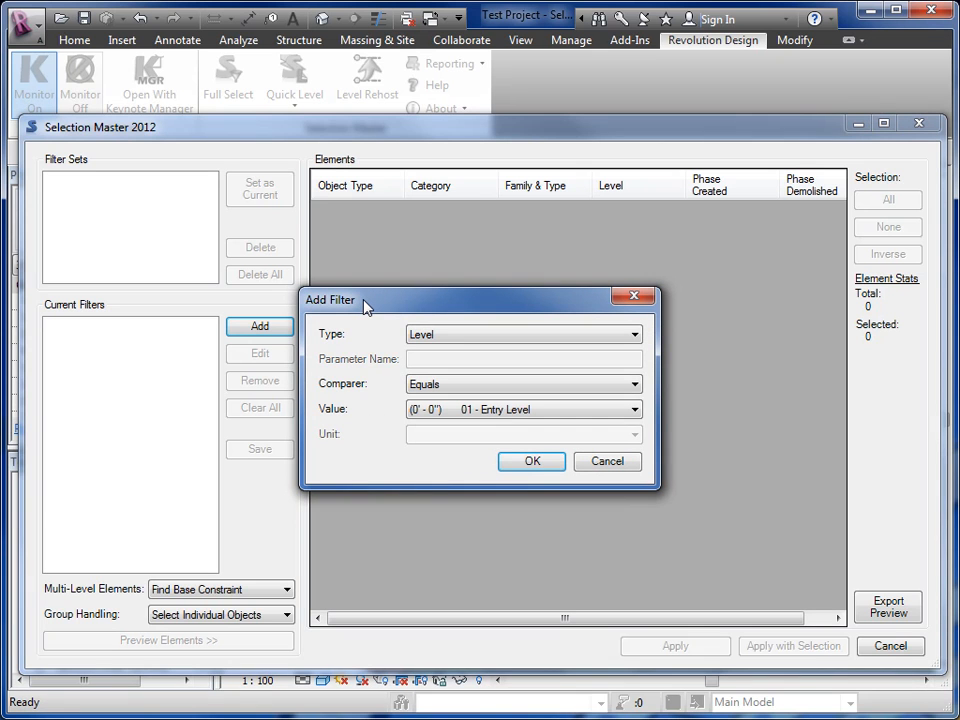
Step: Set the new filter to type Level, comparer Equals and value Roof
click(440, 336)
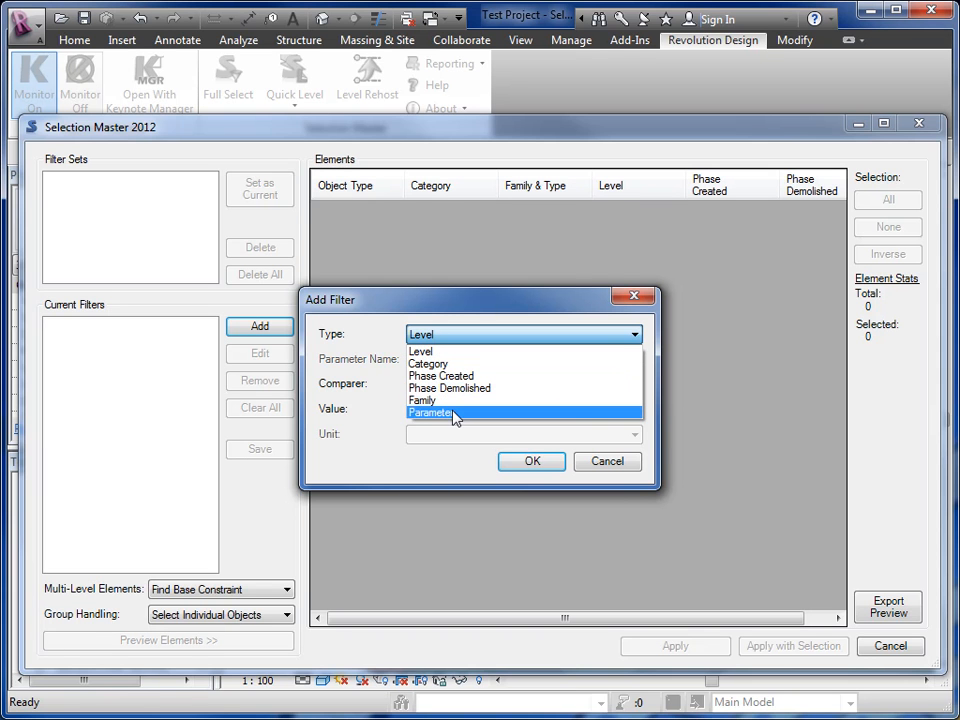
click(421, 355)
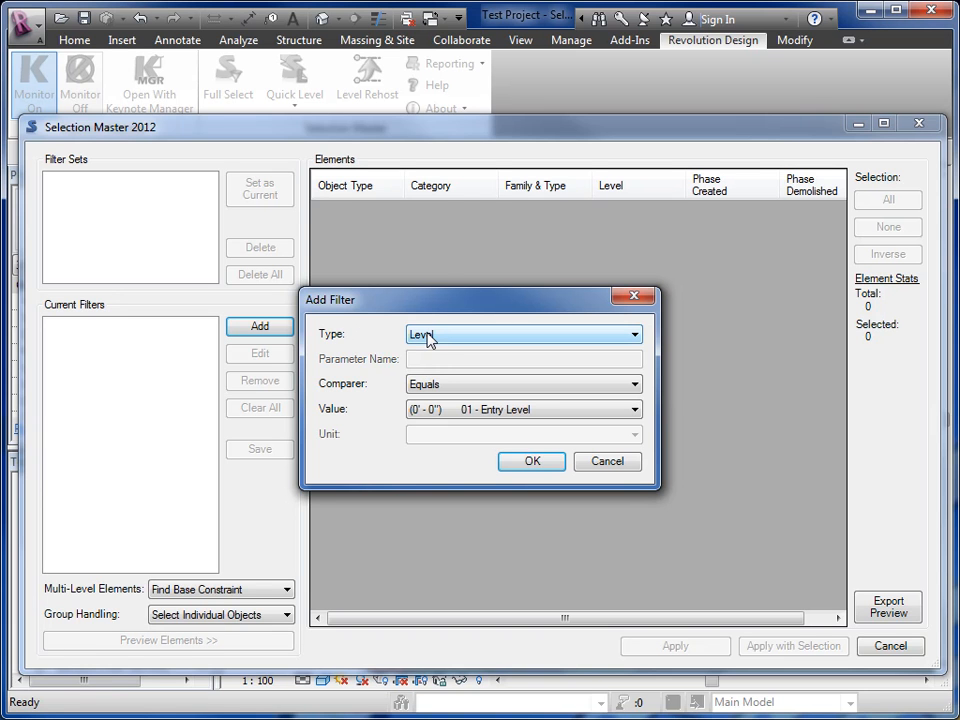
click(461, 390)
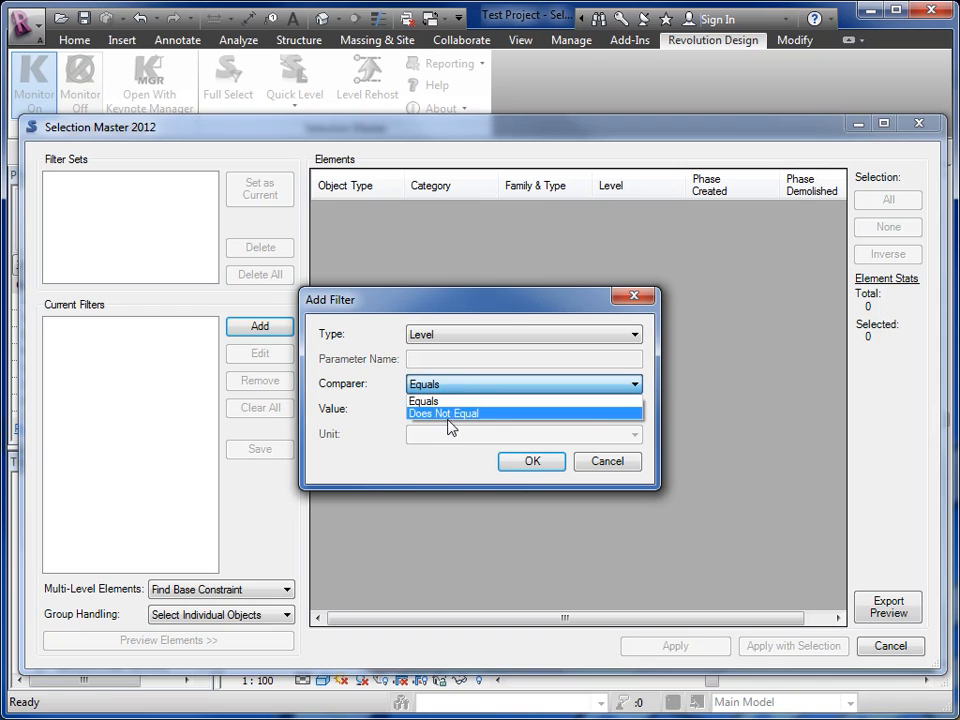
click(451, 402)
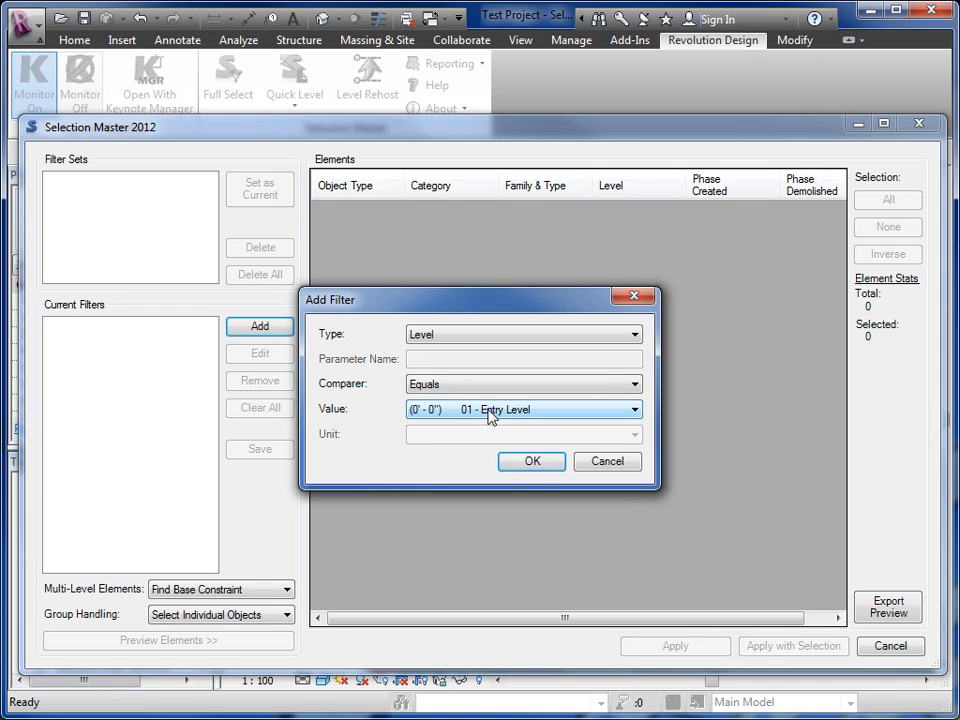
click(476, 411)
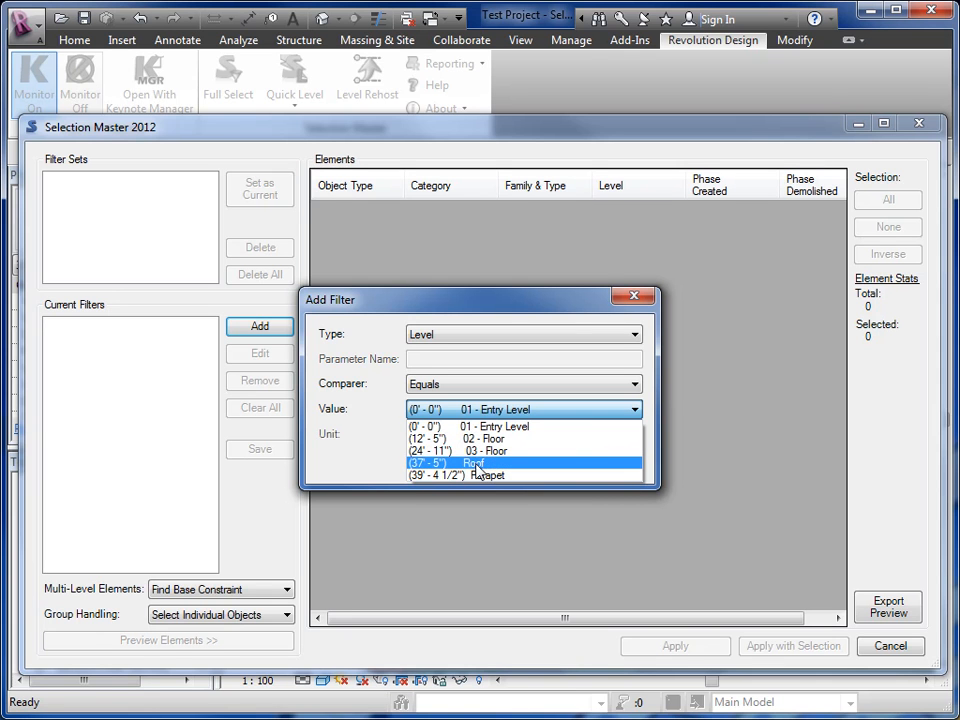
click(477, 466)
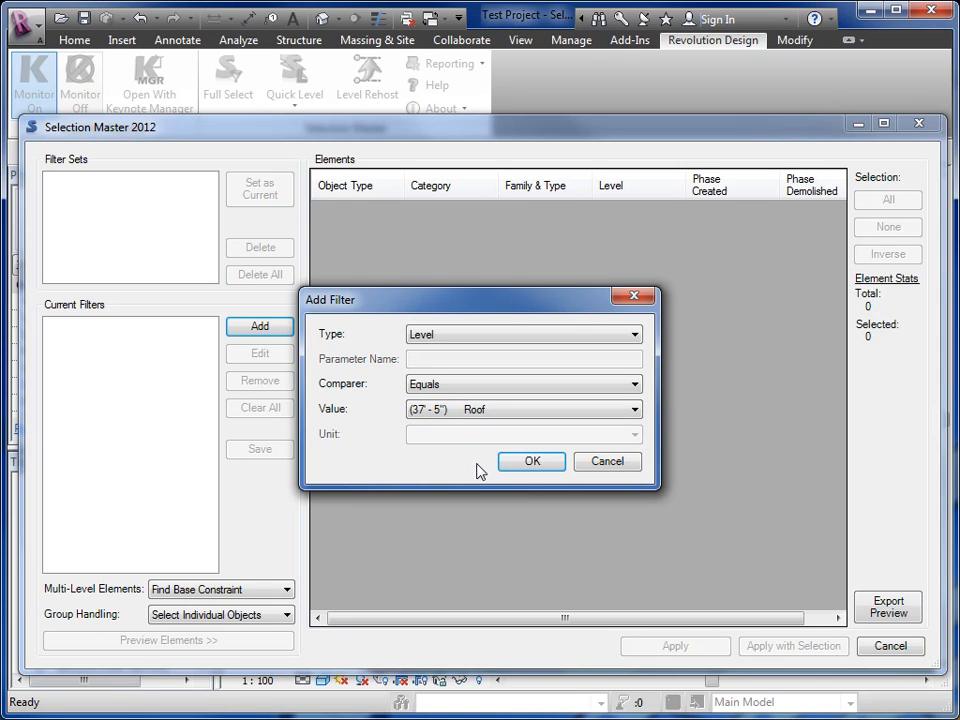
Step: Switch the filter type to Category with comparer Equals and browse the available category values
click(456, 342)
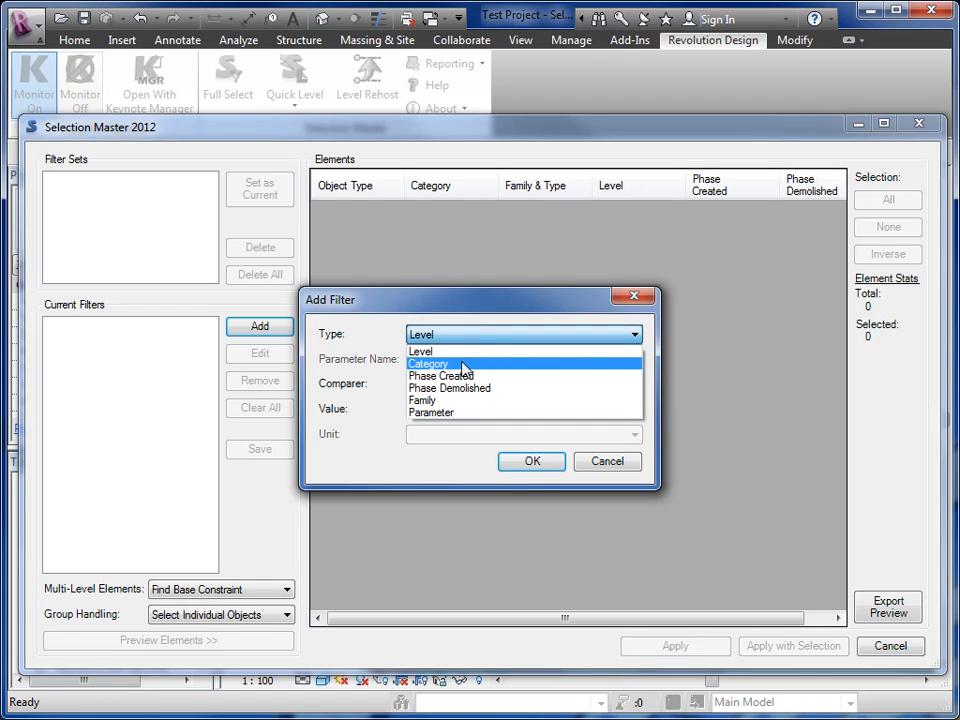
click(464, 368)
click(431, 388)
click(457, 397)
click(459, 410)
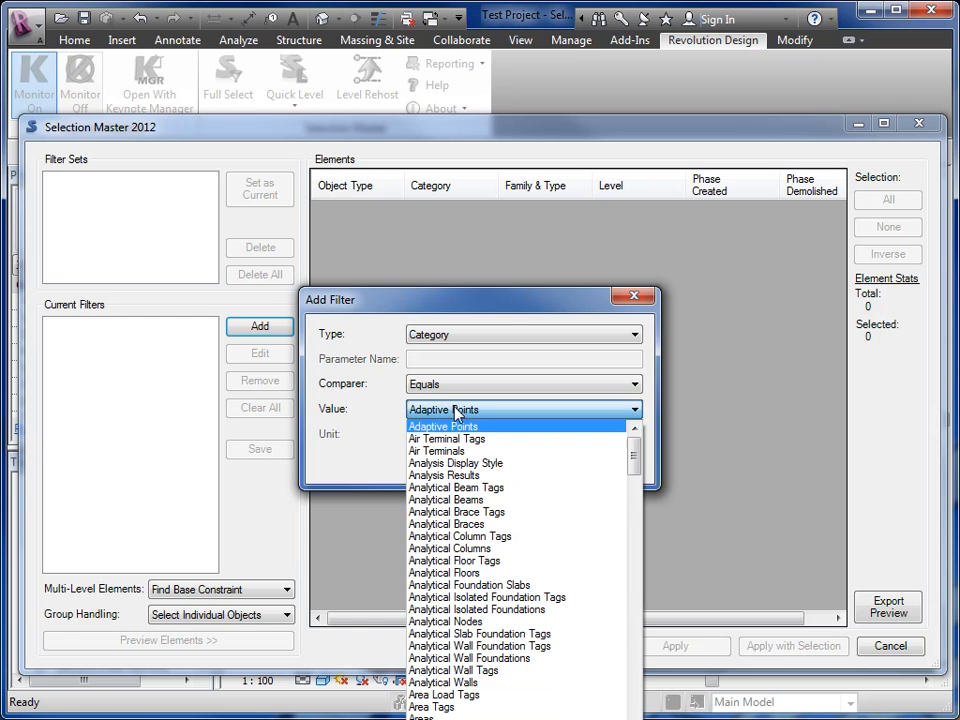
mouse_move(634, 460)
mouse_down()
mouse_move(634, 712)
mouse_move(634, 444)
mouse_up()
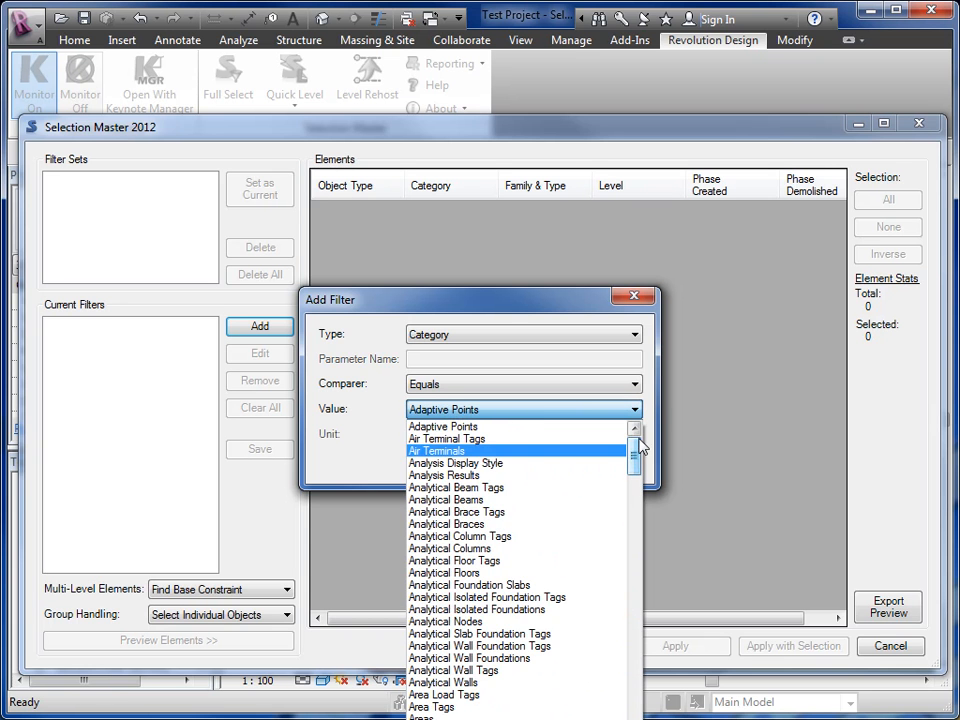
Step: Change the filter type to Phase Created and choose Existing as its value
click(521, 336)
click(521, 338)
click(450, 376)
click(448, 410)
click(448, 425)
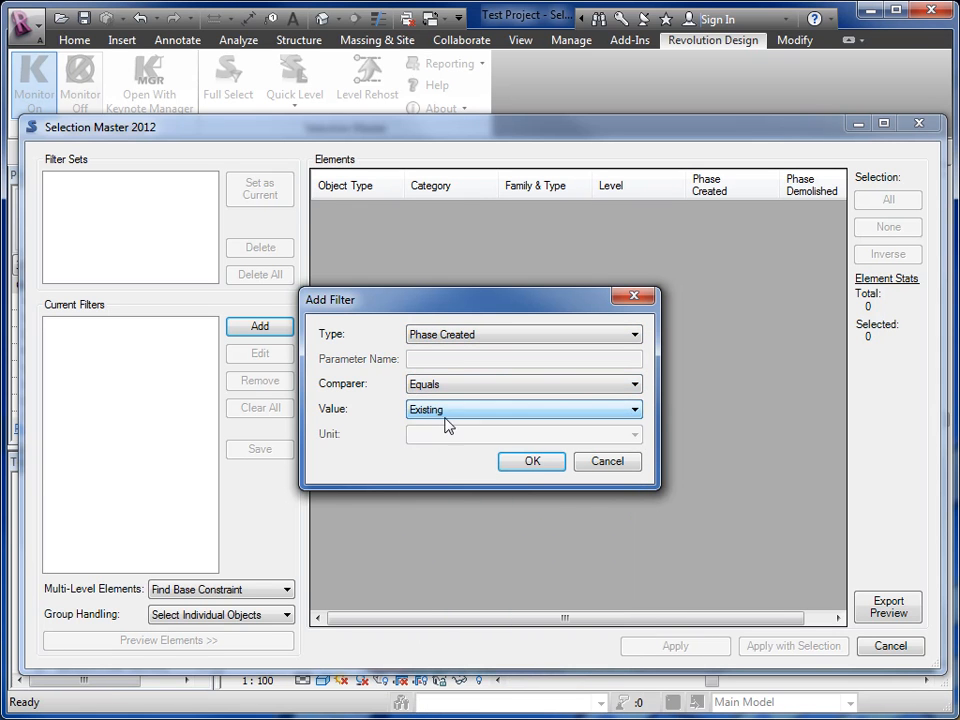
Step: Change the filter type to Family and browse the available family values
click(474, 339)
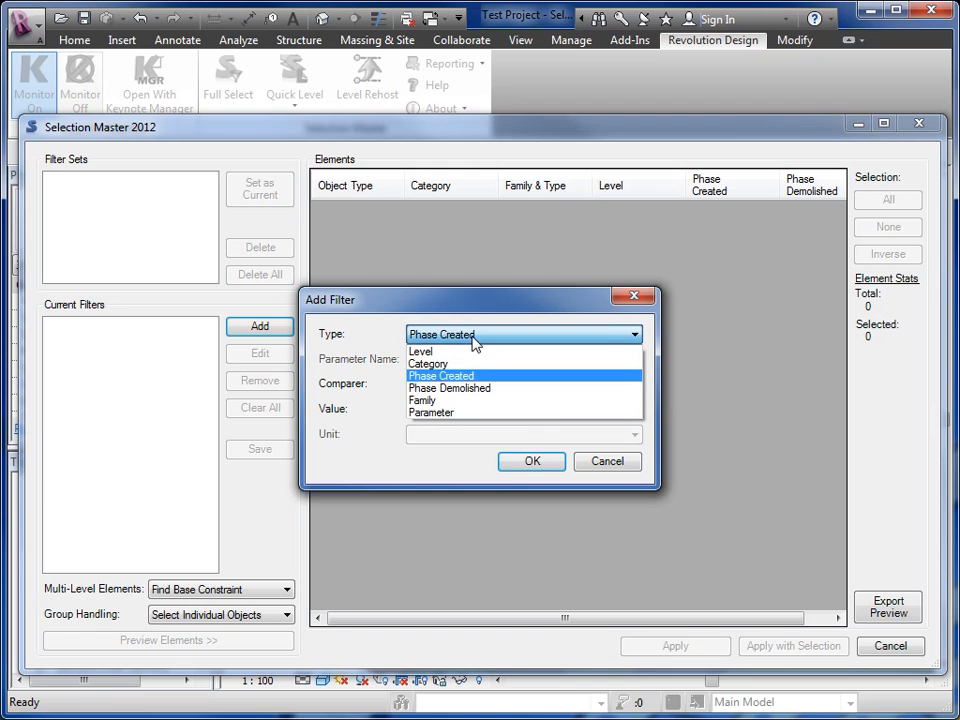
click(455, 401)
click(480, 412)
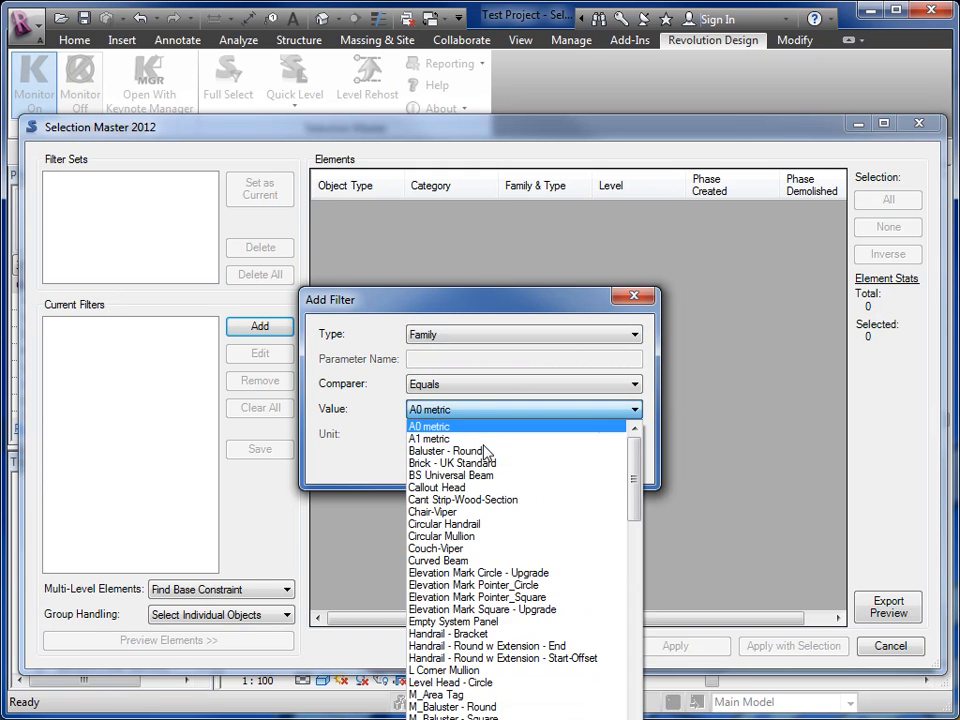
drag(634, 484, 633, 450)
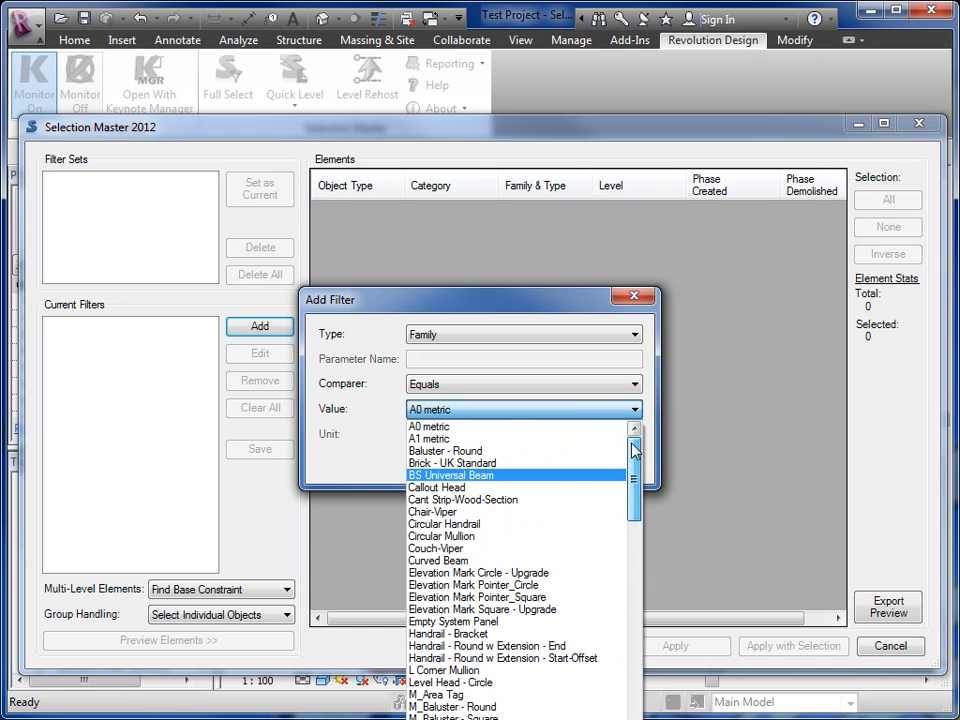
click(450, 412)
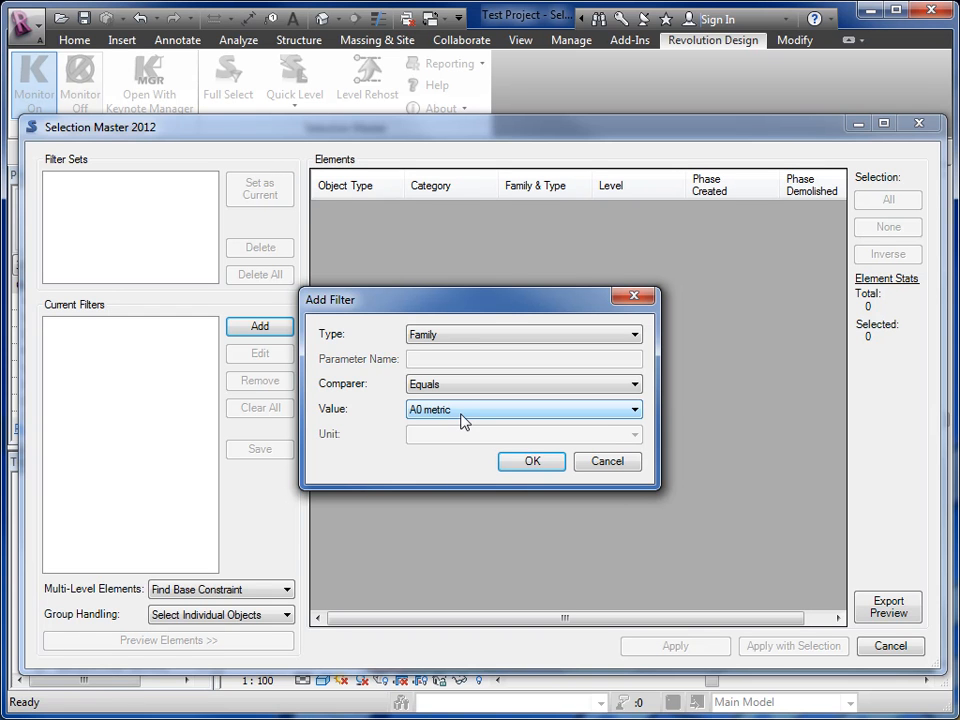
Step: Return the filter to type Level with value Roof and add it to the current filters
click(452, 336)
click(456, 347)
click(475, 412)
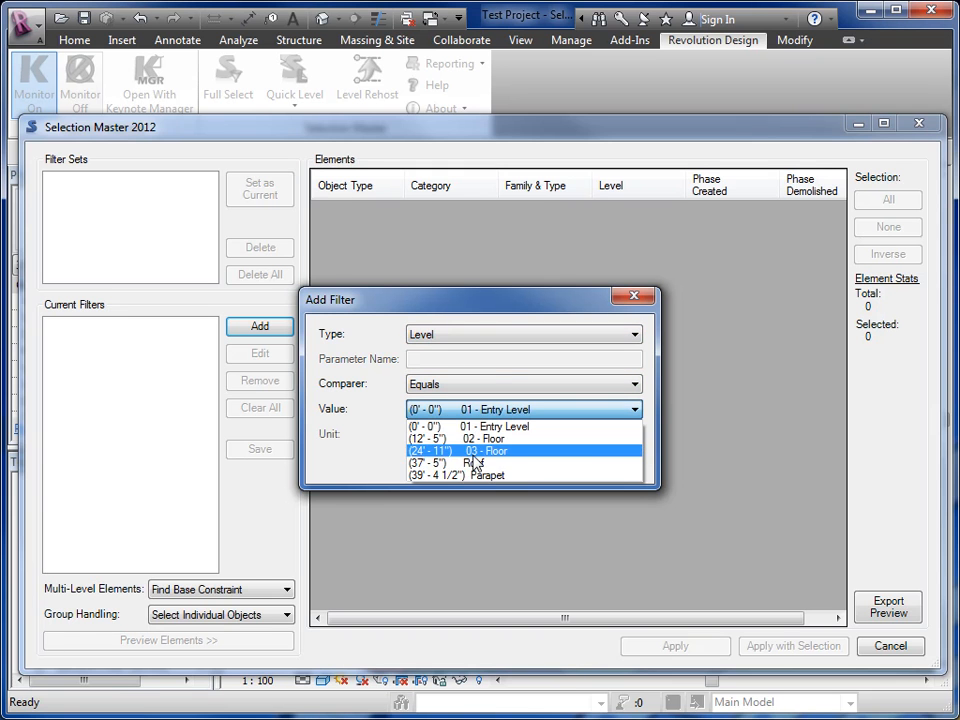
click(476, 465)
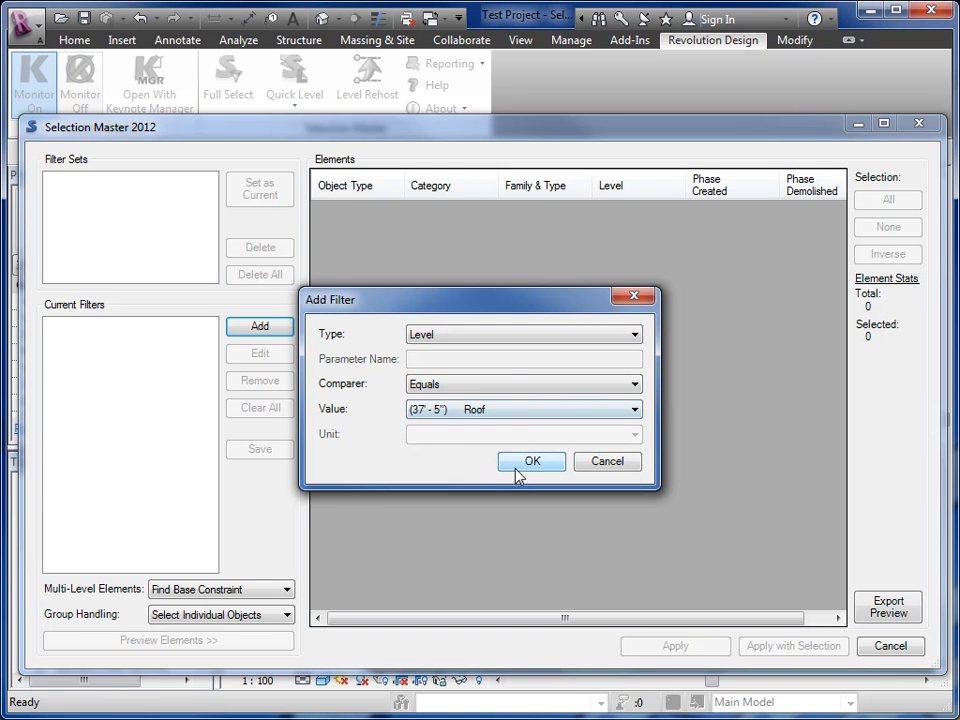
click(533, 462)
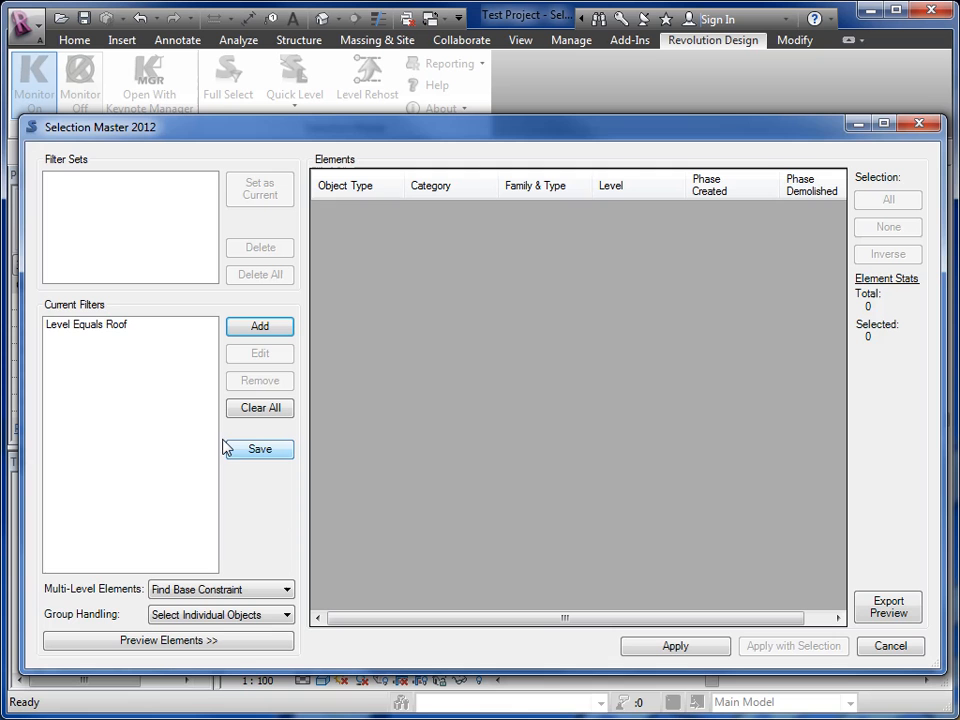
click(73, 332)
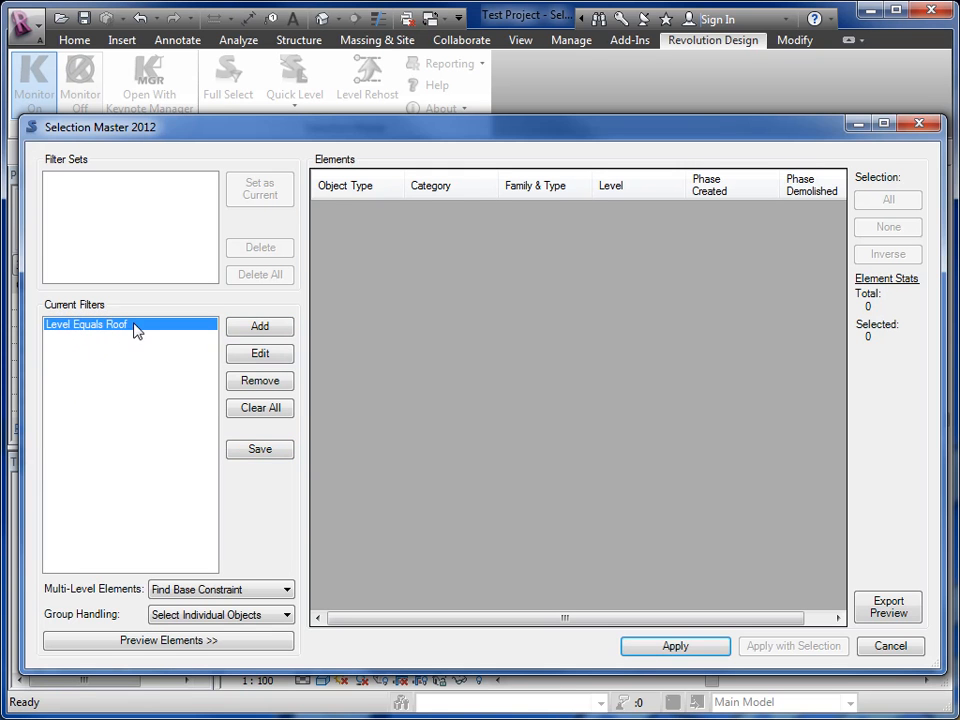
click(260, 355)
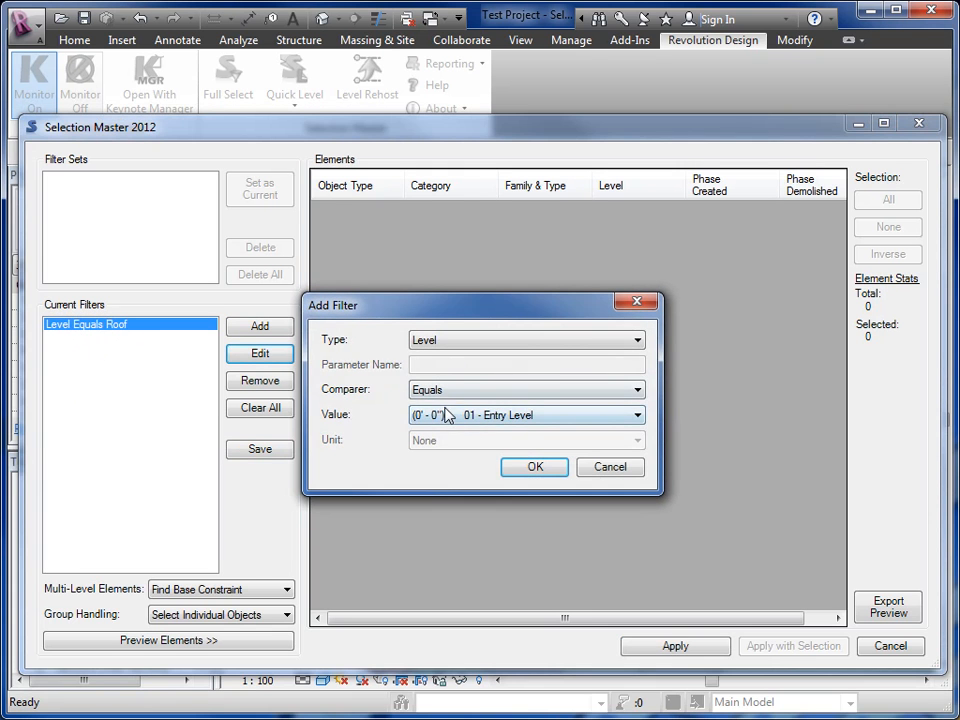
click(610, 467)
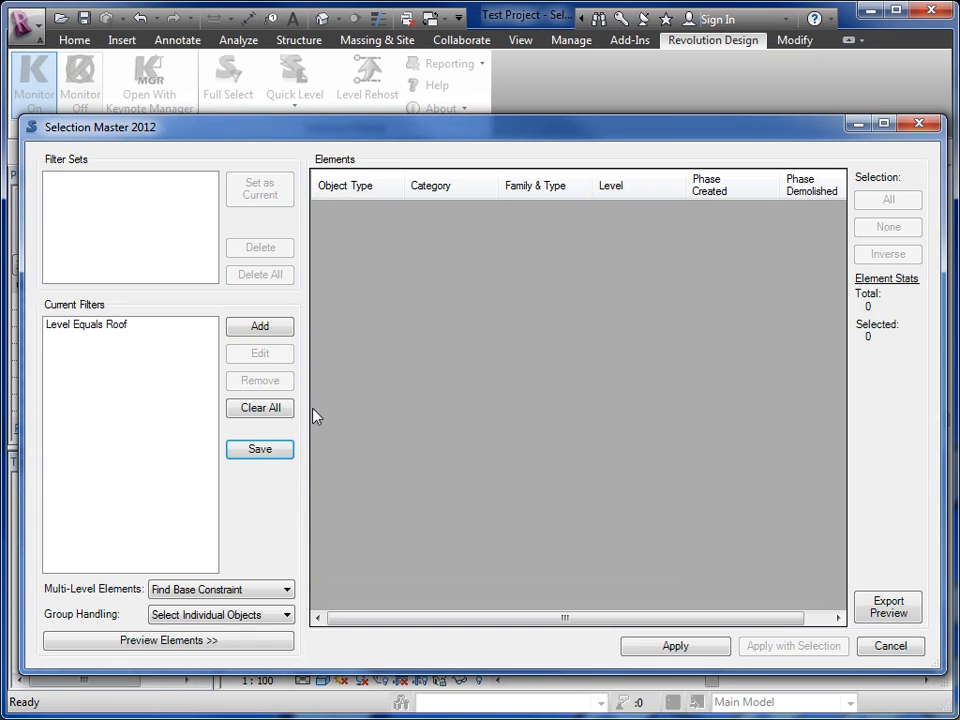
click(120, 330)
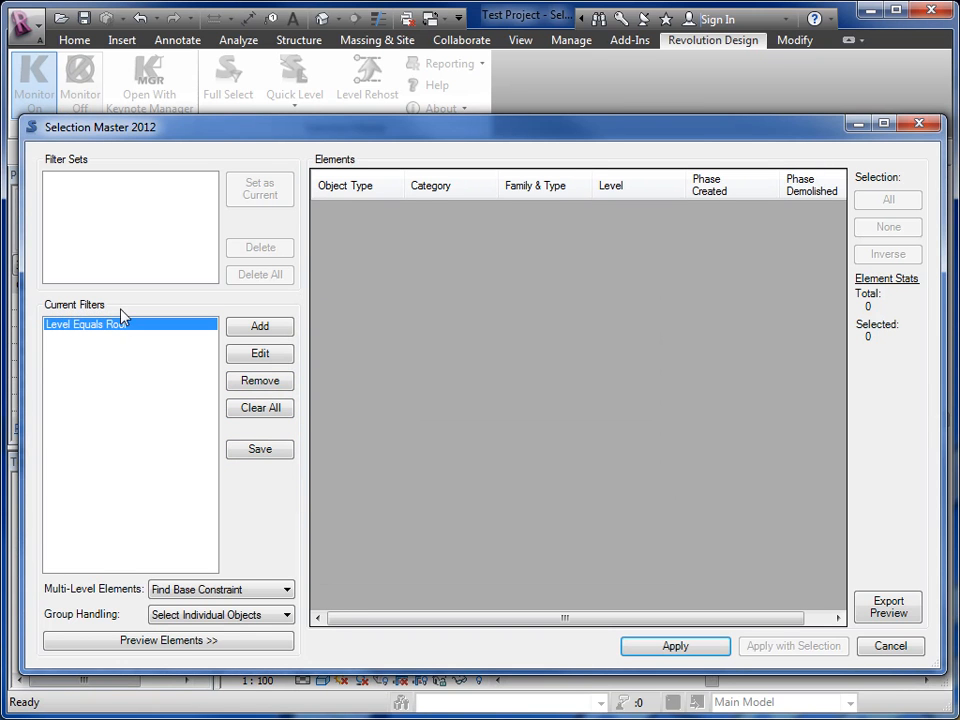
Step: Start a second filter of type Parameter and enter Width as its parameter name
click(267, 330)
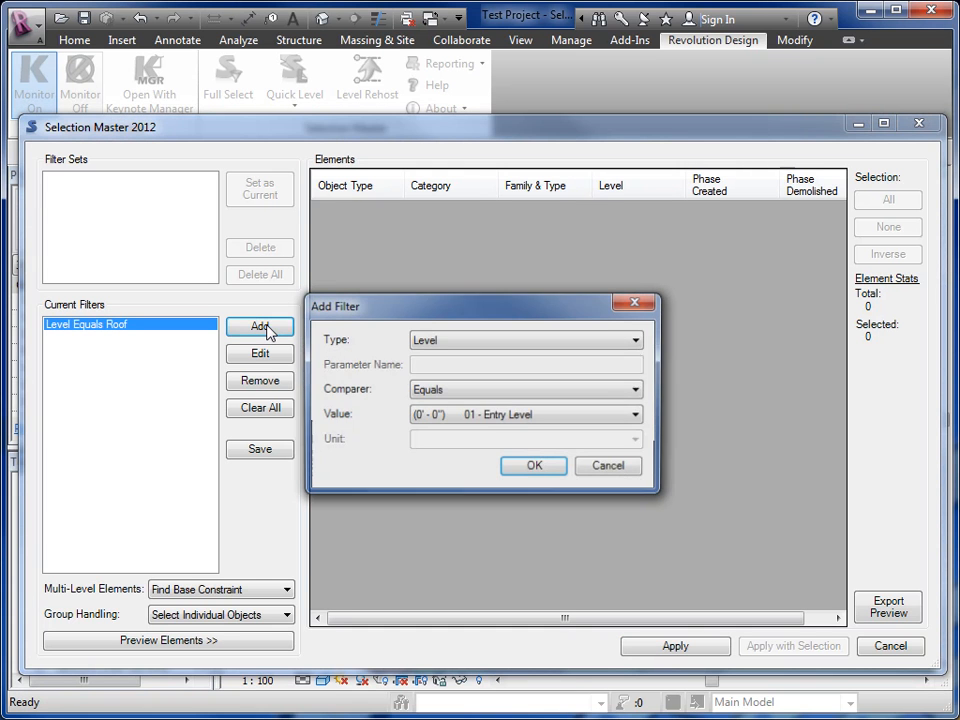
click(456, 343)
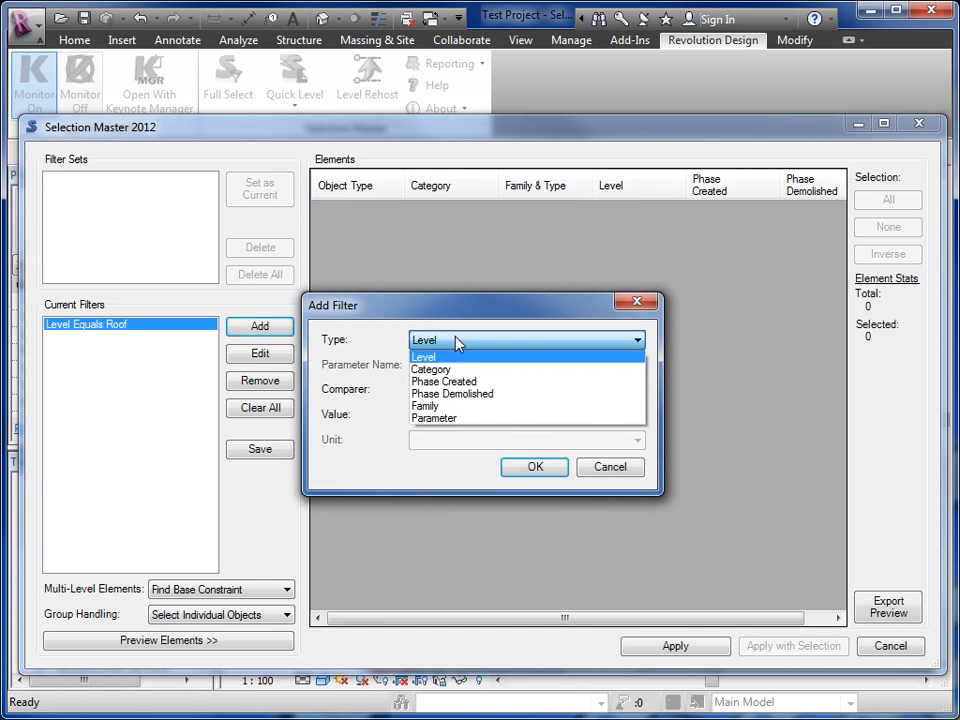
click(441, 419)
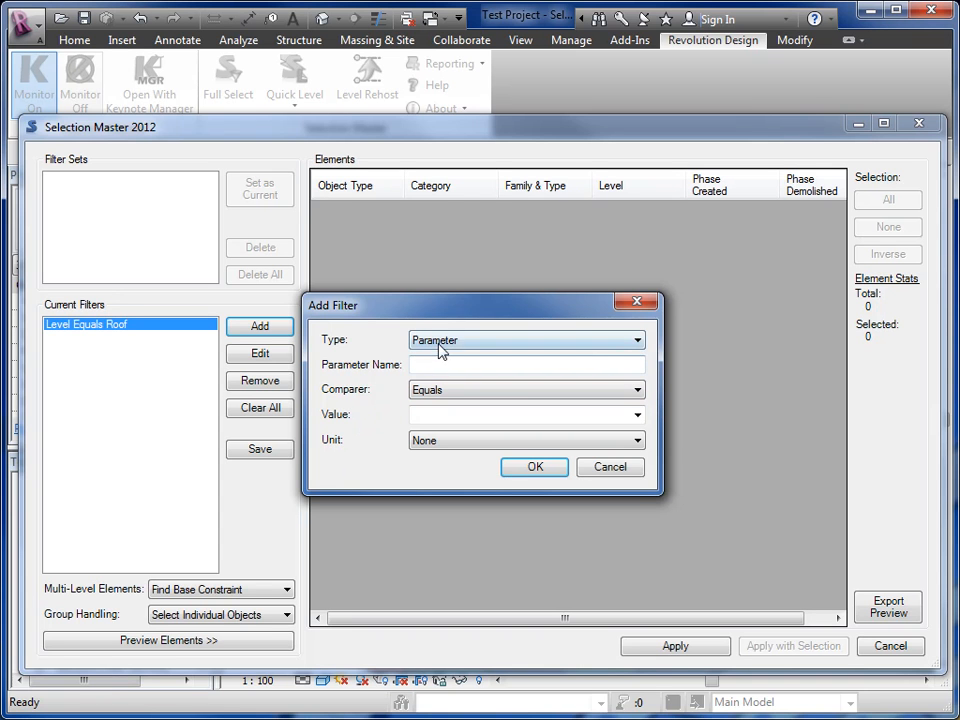
click(454, 367)
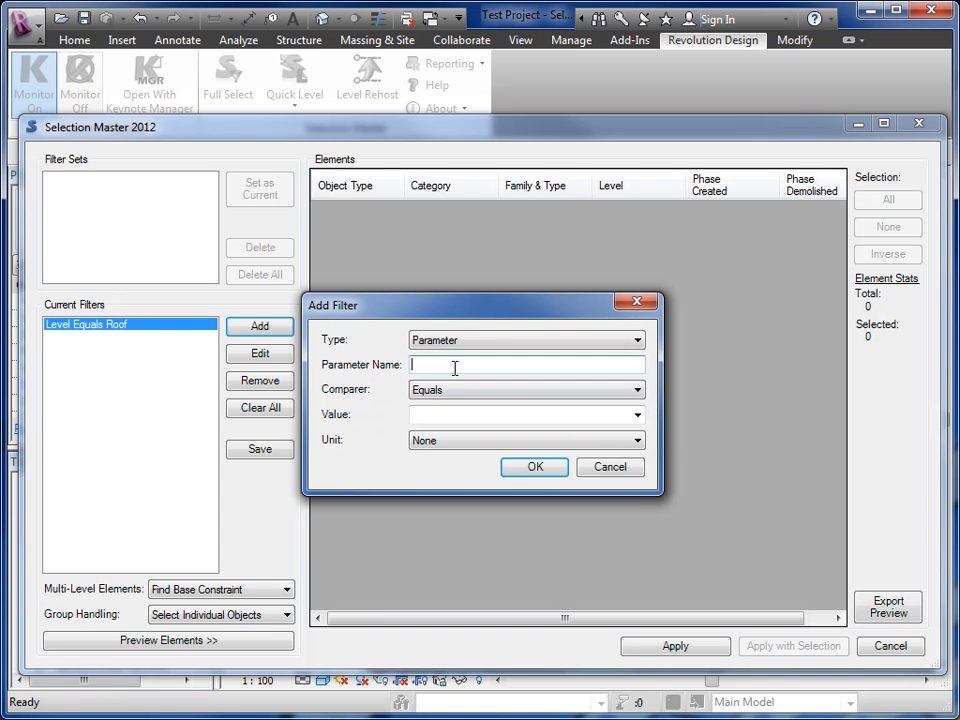
text(Width)
Step: Set the Width filter's comparer to Greater Than and its value to 3
click(451, 396)
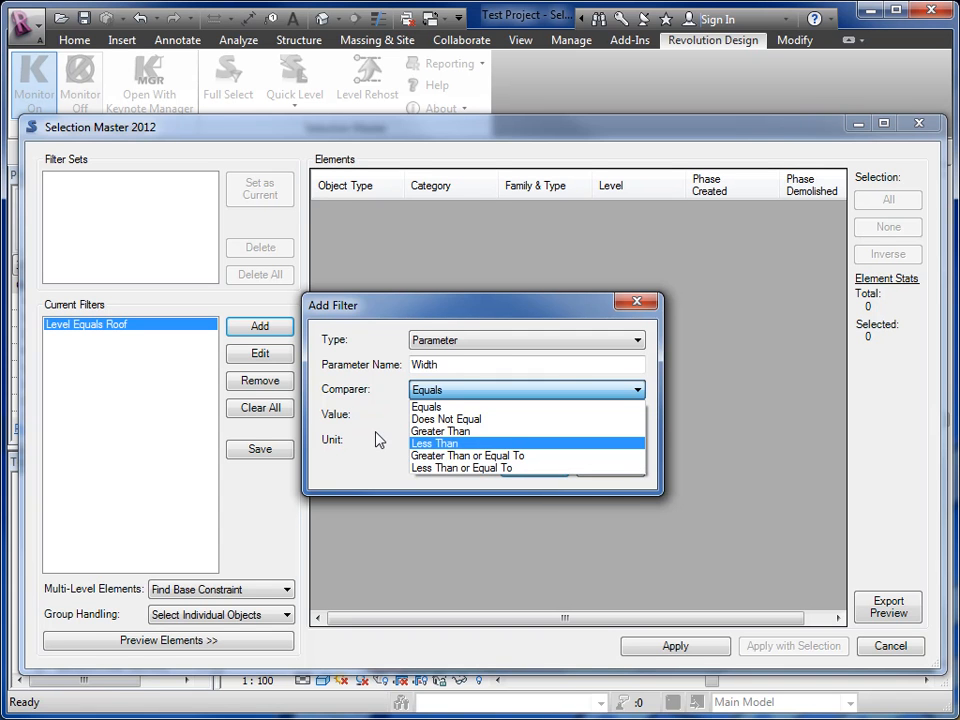
click(441, 432)
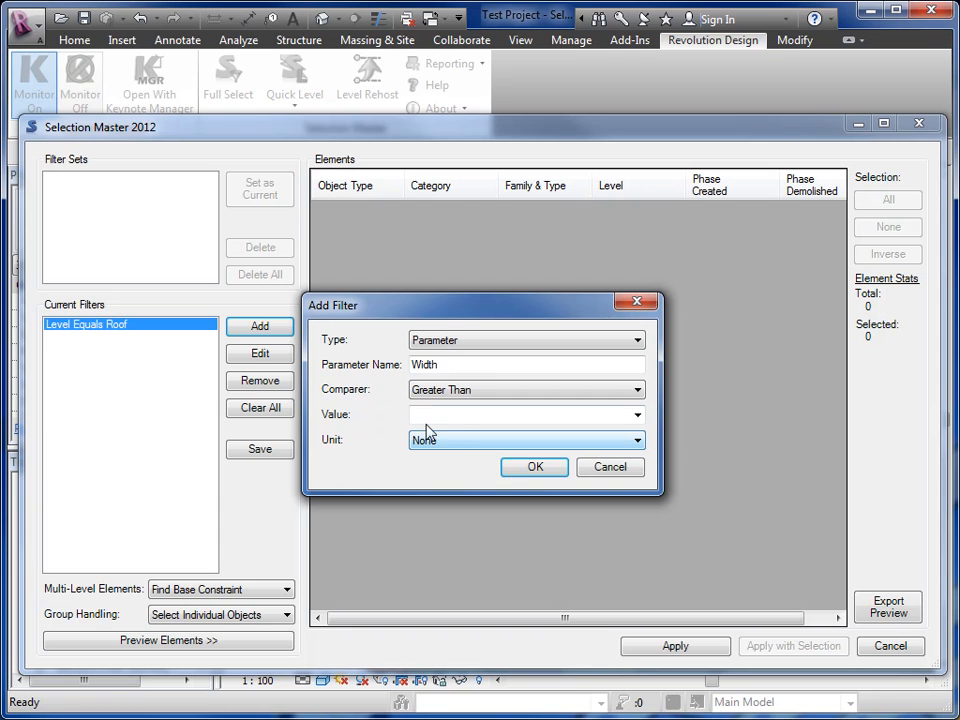
click(434, 414)
text(3)
Step: Set the Width filter's unit to Feet, add it to the current filters and select it in the list
click(443, 444)
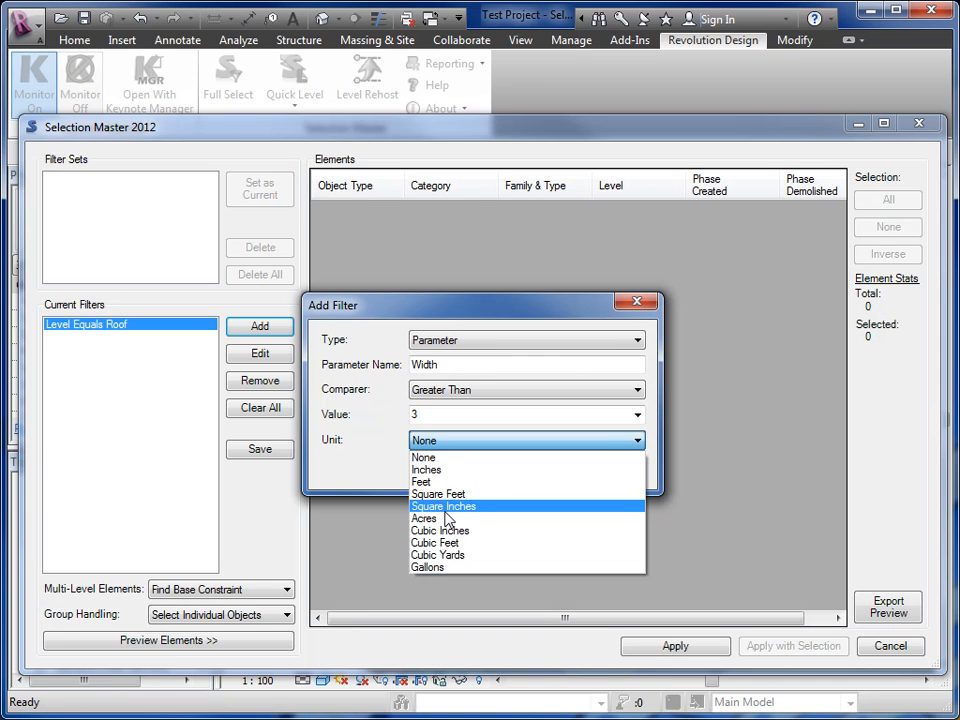
click(424, 482)
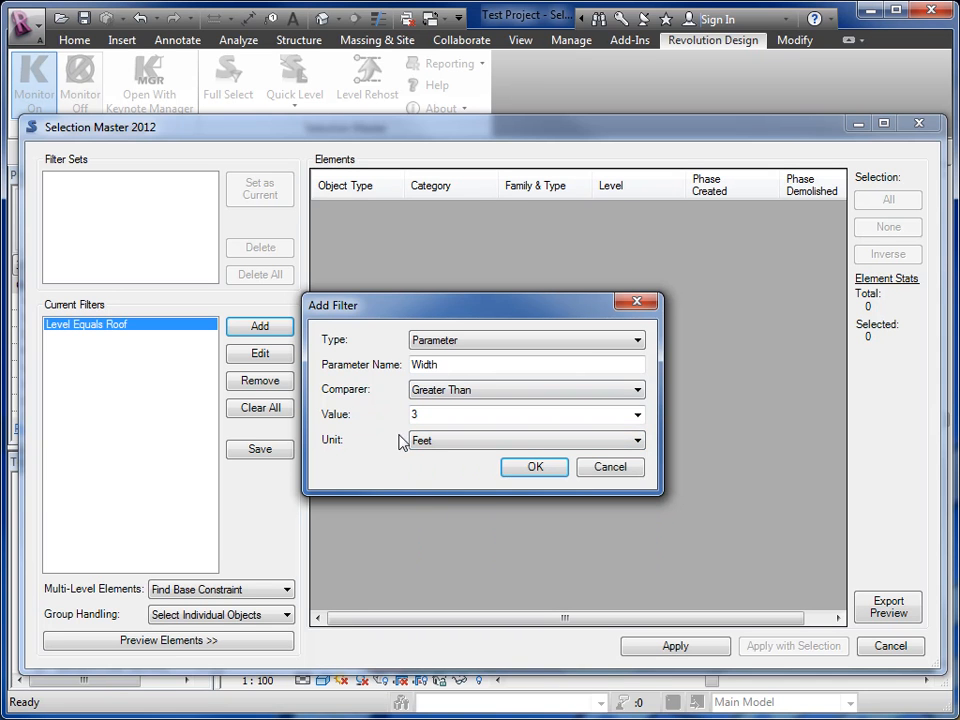
click(432, 442)
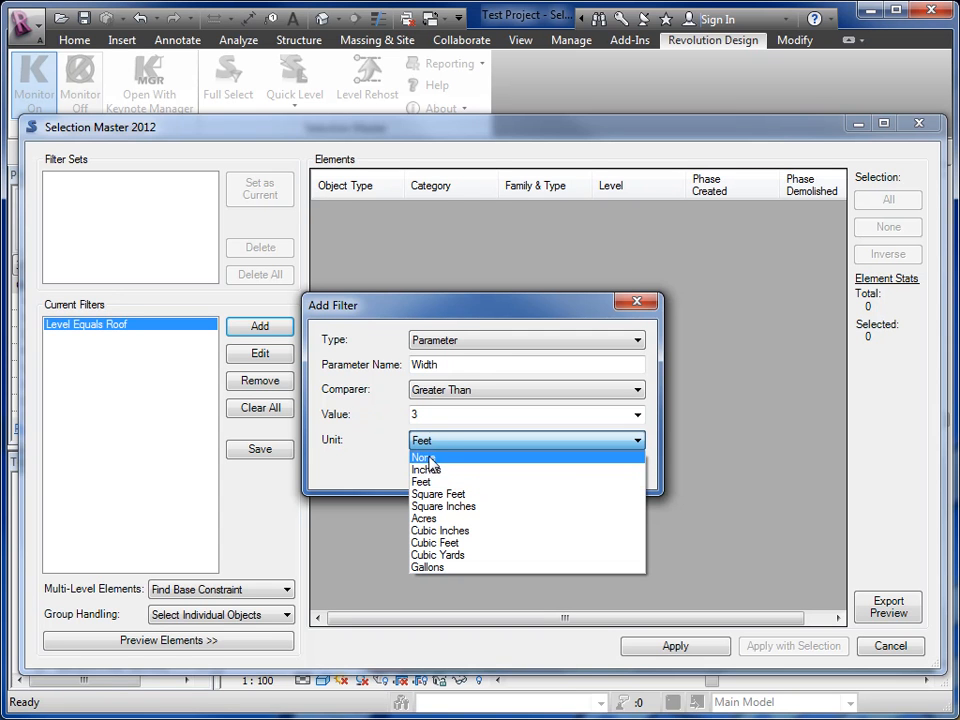
click(357, 464)
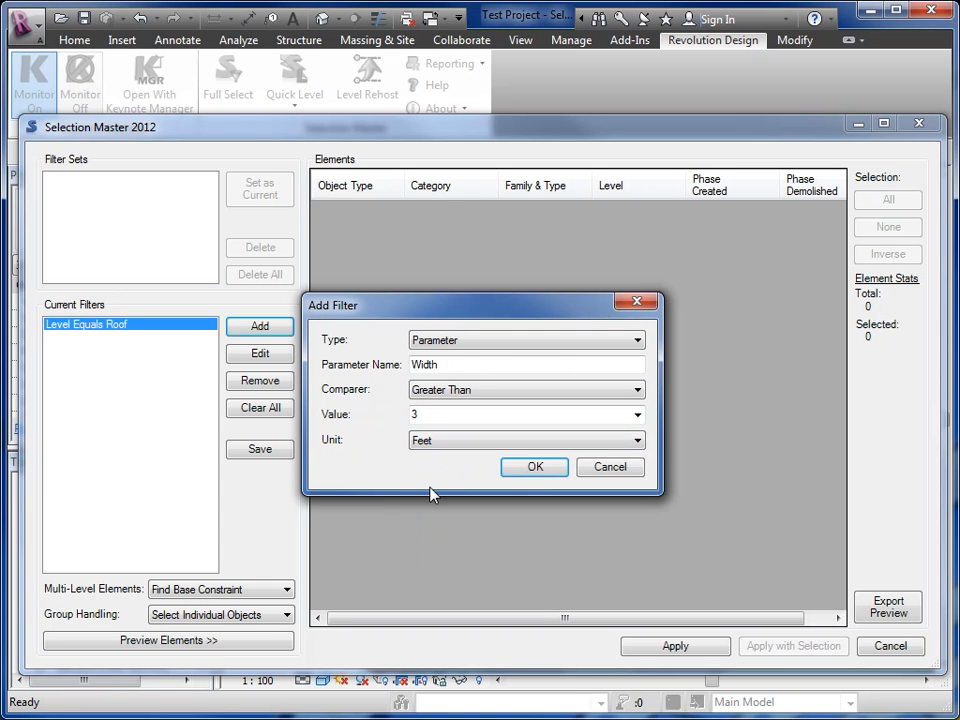
click(538, 478)
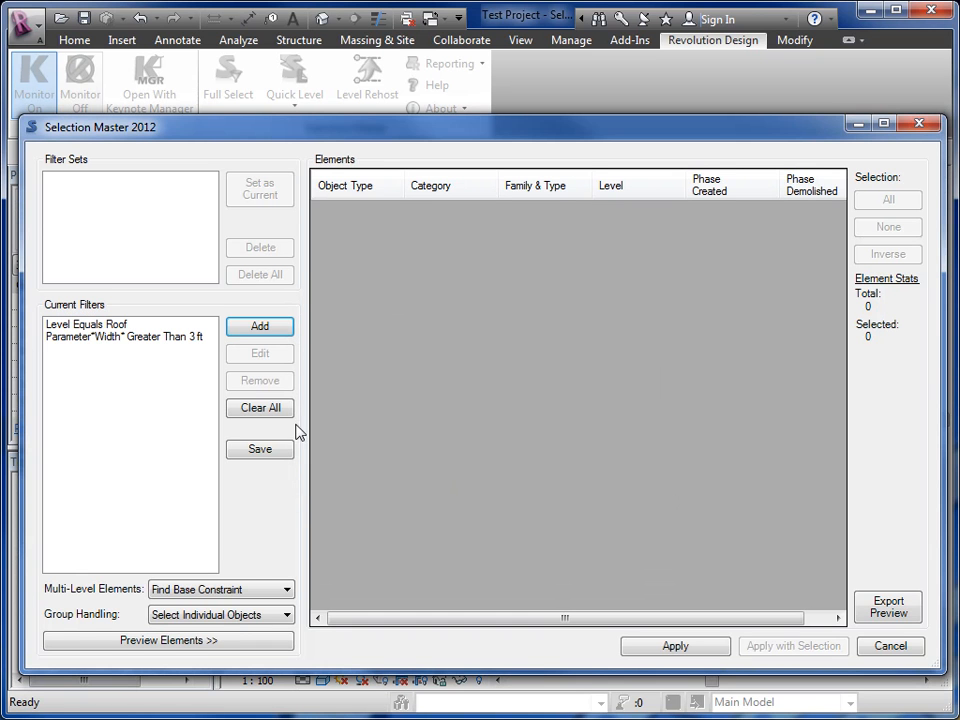
click(163, 338)
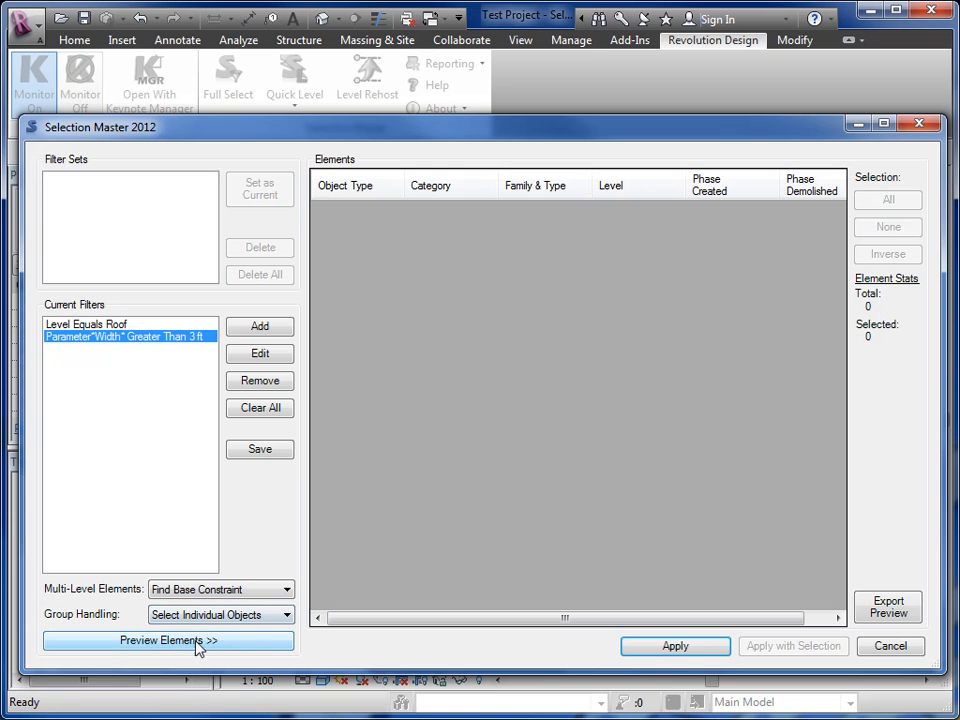